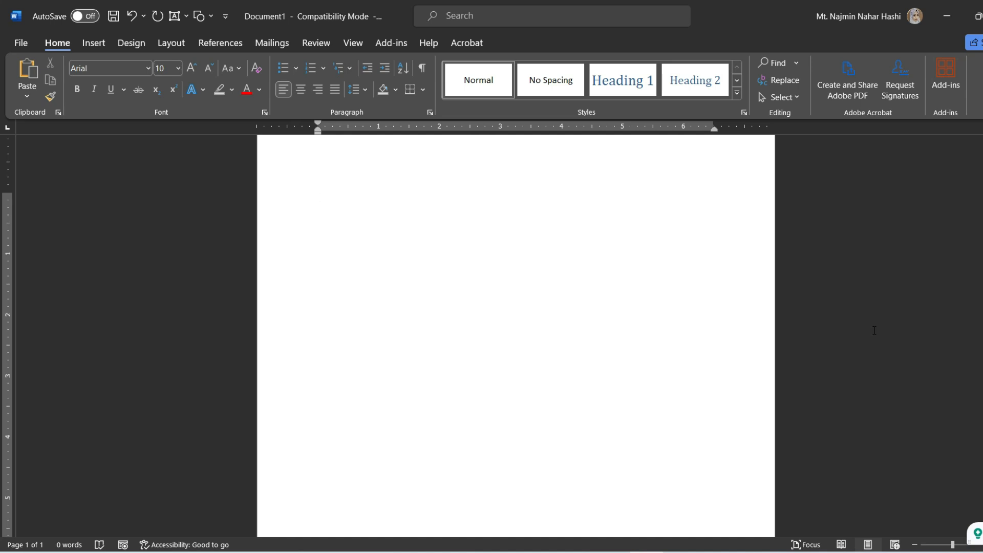
Step: Generate three paragraphs of six-sentence sample text in the blank document with =rand(3,6)
{"action": "type", "text": "=ran"}
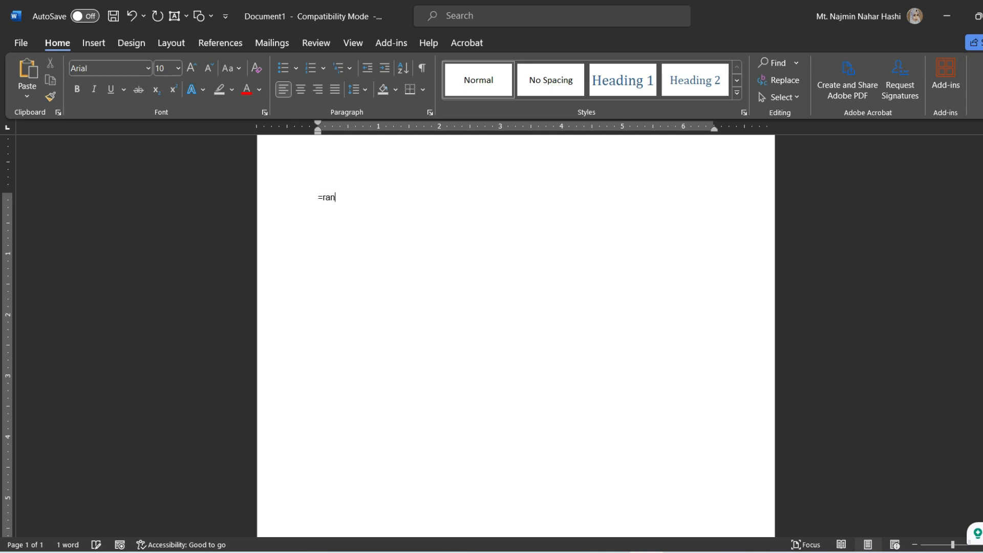
{"action": "type", "text": "d("}
{"action": "type", "text": "3,6)"}
{"action": "key", "text": "Return"}
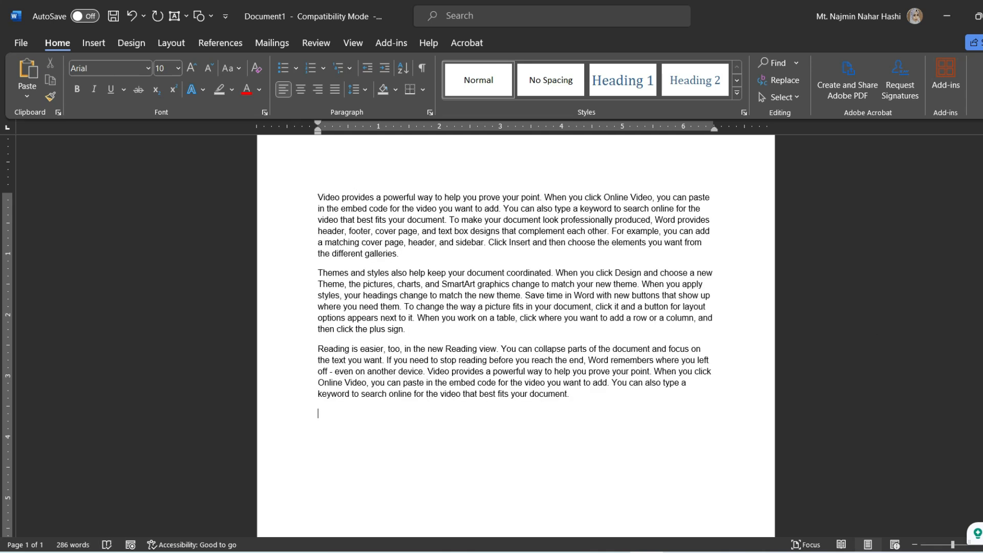
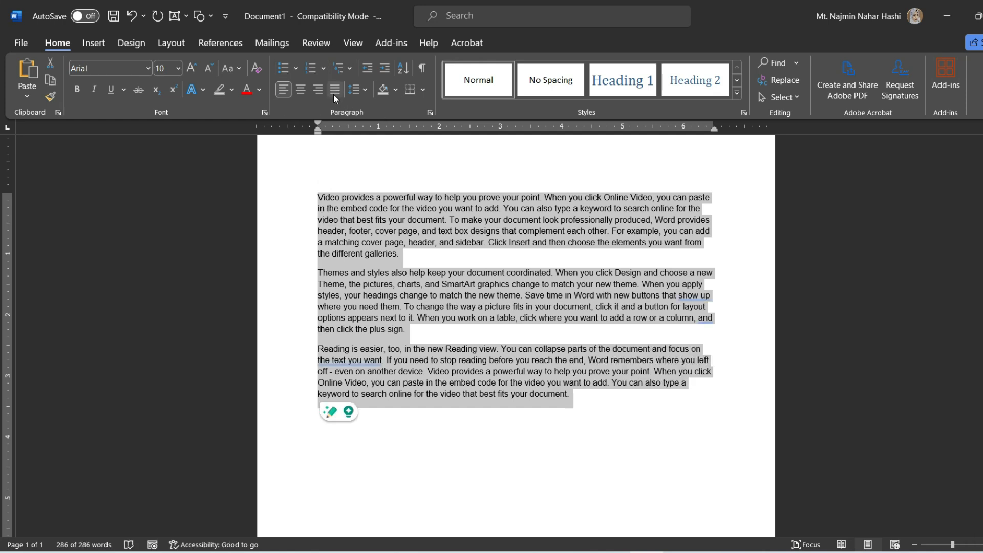
Step: Justify all three paragraphs and set their font color to a standard red
{"action": "left_click", "coordinate": [335, 93]}
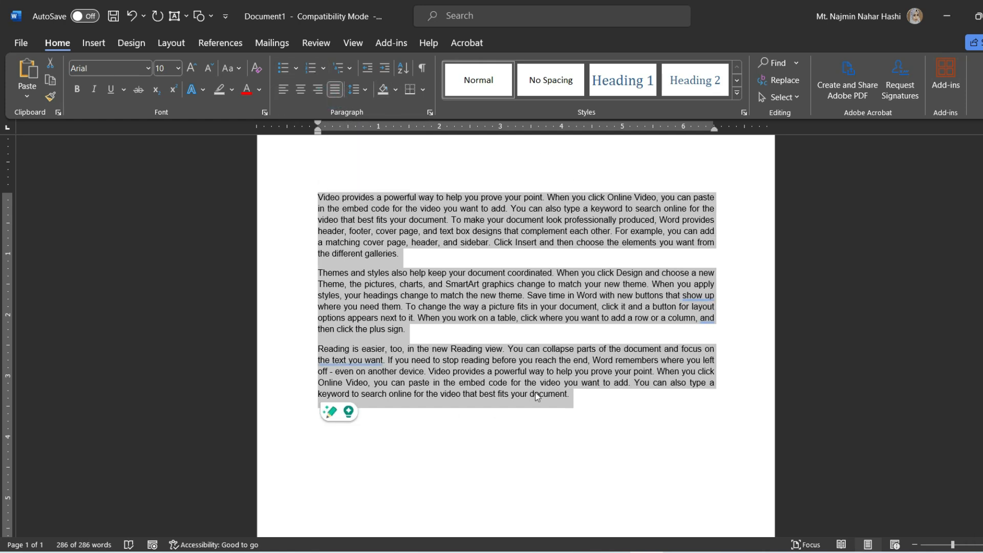
{"action": "left_click", "coordinate": [574, 407]}
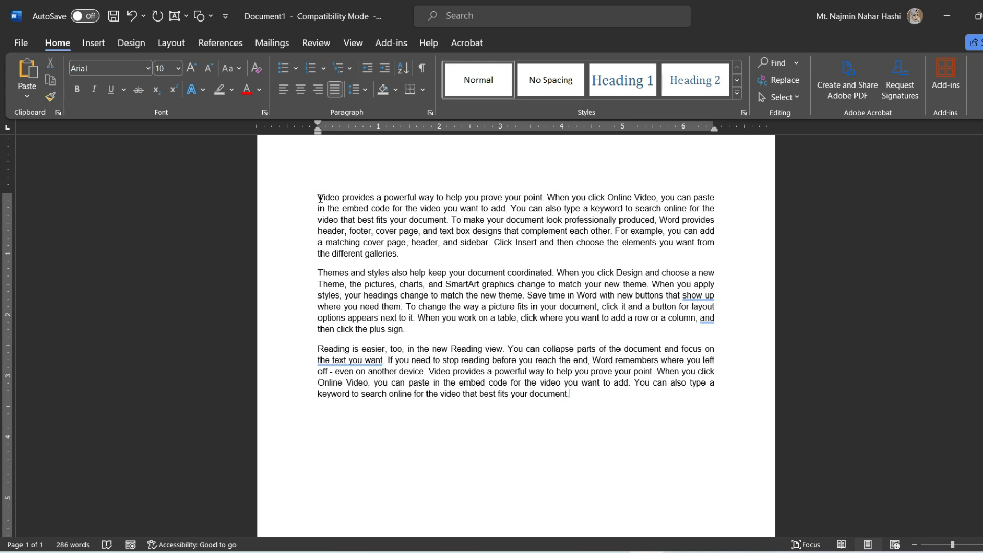
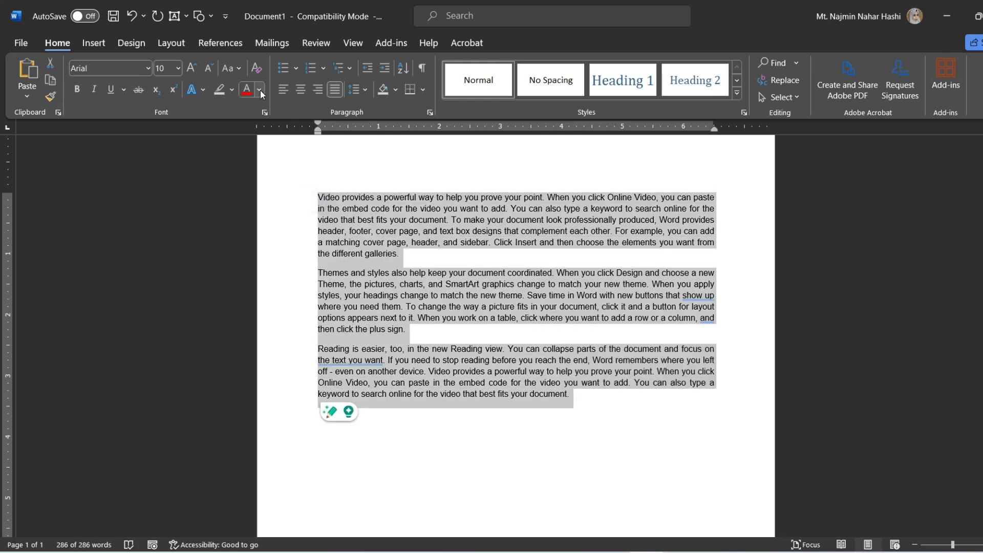
{"action": "left_click", "coordinate": [260, 90]}
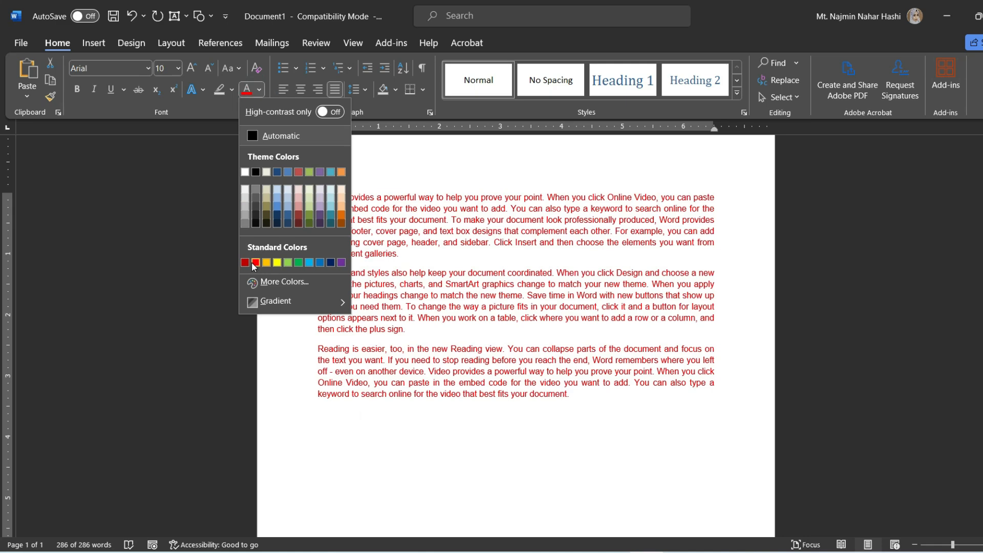
{"action": "left_click", "coordinate": [252, 263]}
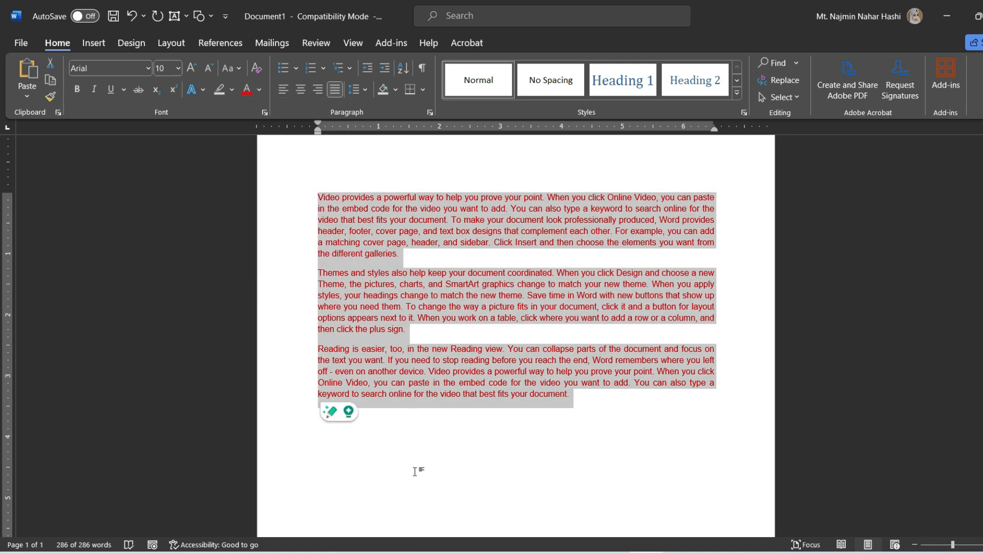
Step: Enlarge the font of all three paragraphs in increments to 14 pt and reduce it back to 11 pt
{"action": "left_click", "coordinate": [179, 69]}
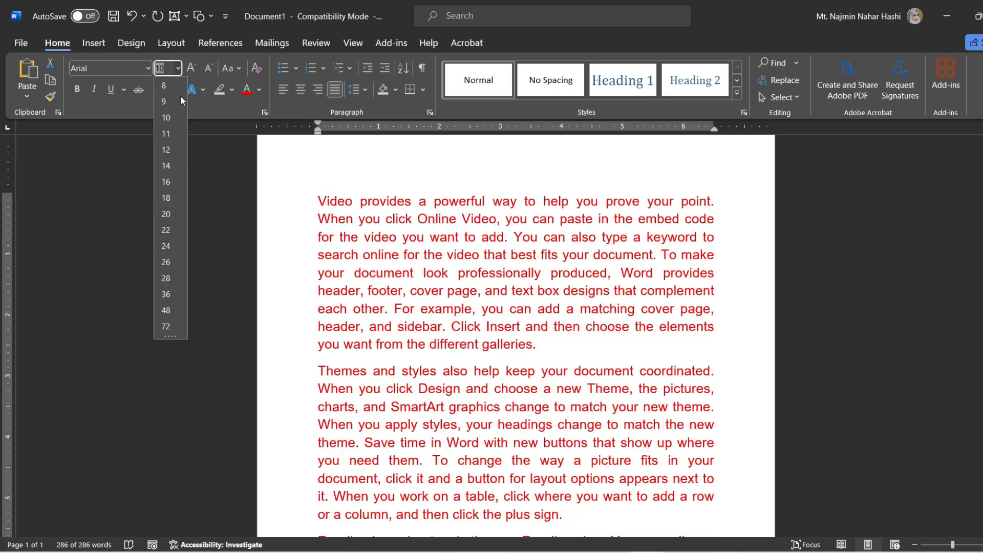
{"action": "left_click", "coordinate": [194, 61]}
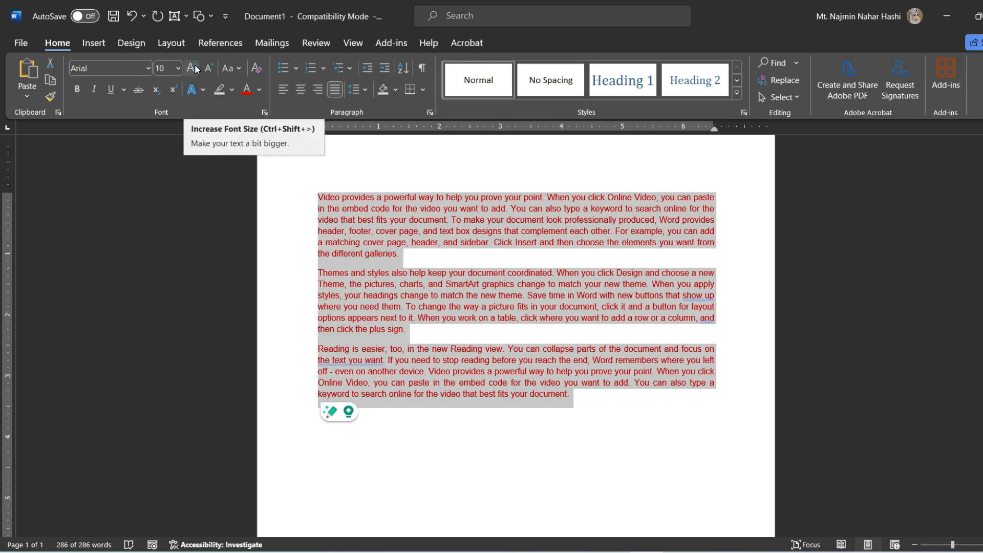
{"action": "left_click", "coordinate": [195, 68]}
{"action": "left_click", "coordinate": [195, 68]}
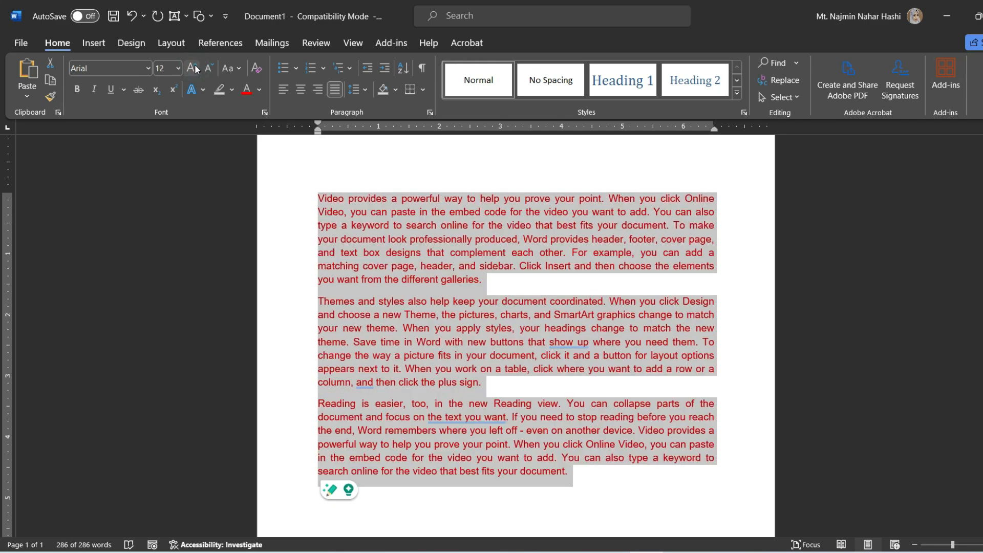
{"action": "left_click", "coordinate": [197, 69]}
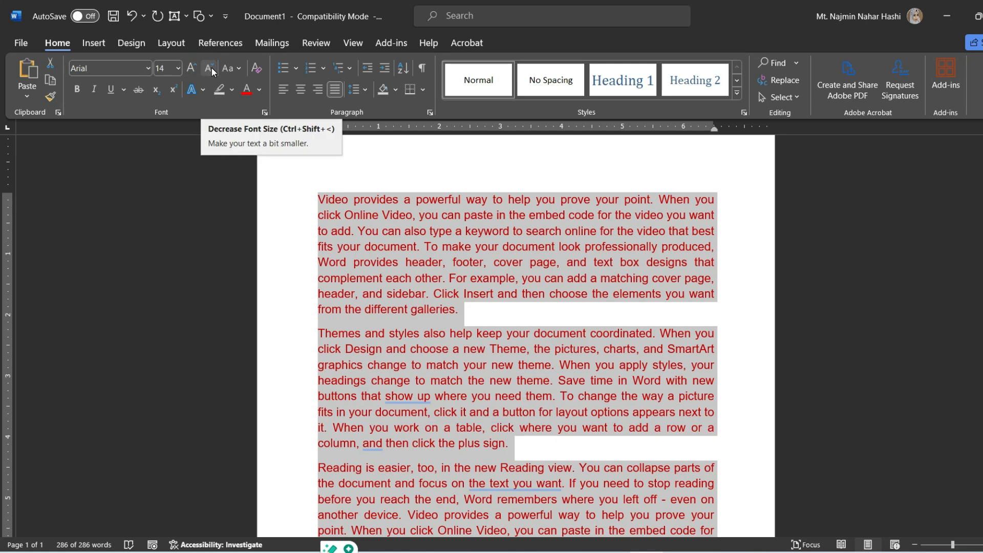
{"action": "left_click", "coordinate": [211, 68]}
{"action": "left_click", "coordinate": [211, 68]}
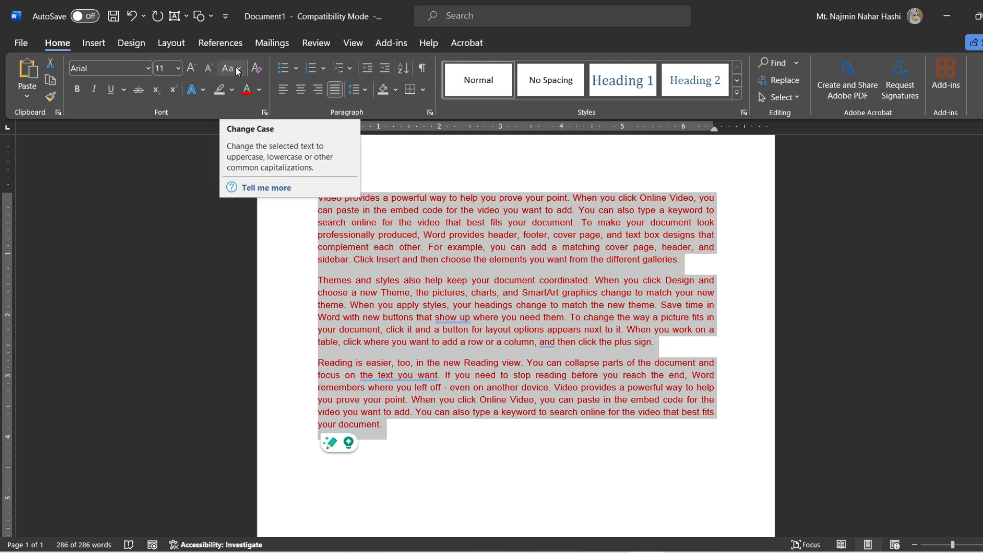
Step: Change the case of all three paragraphs first to lowercase and after that to UPPERCASE
{"action": "left_click", "coordinate": [236, 68]}
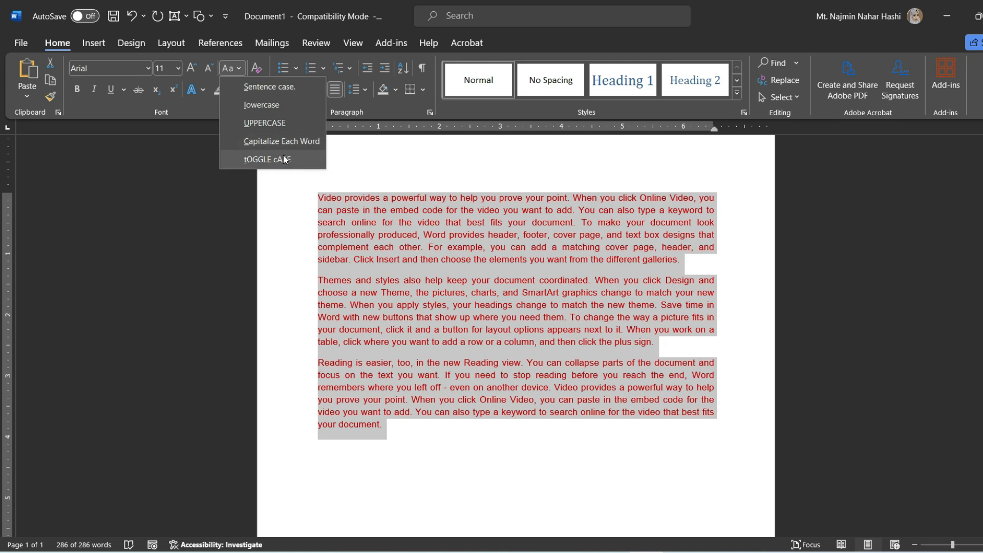
{"action": "left_click", "coordinate": [275, 104]}
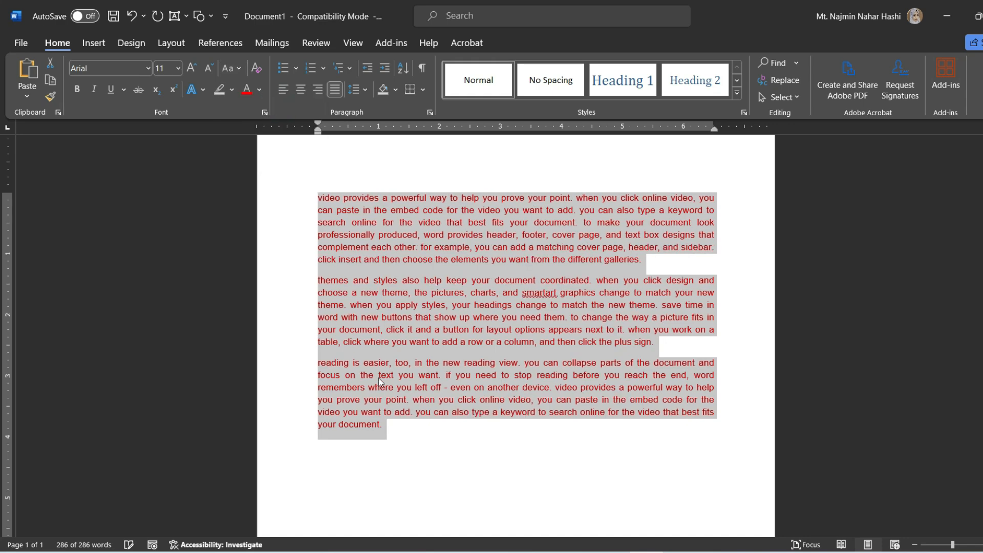
{"action": "left_click", "coordinate": [479, 482]}
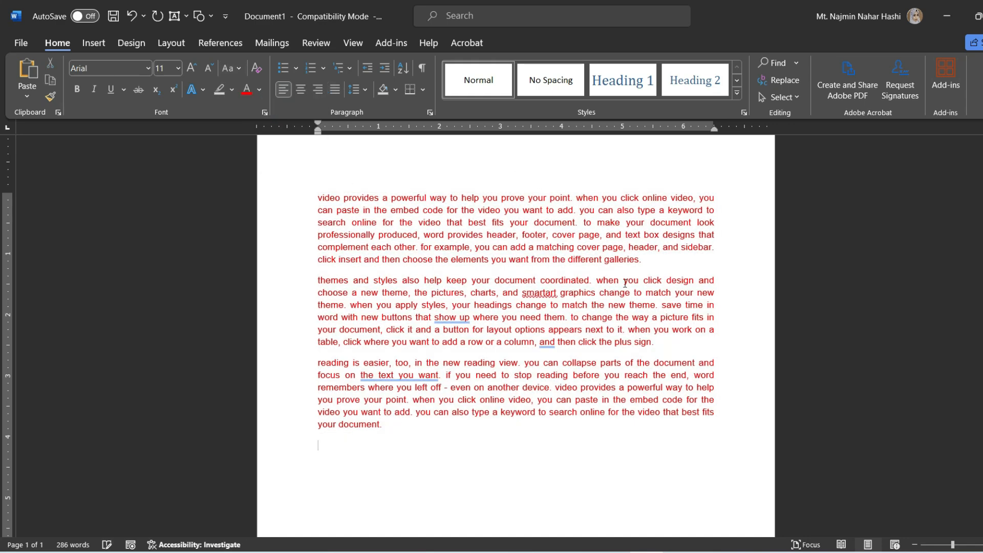
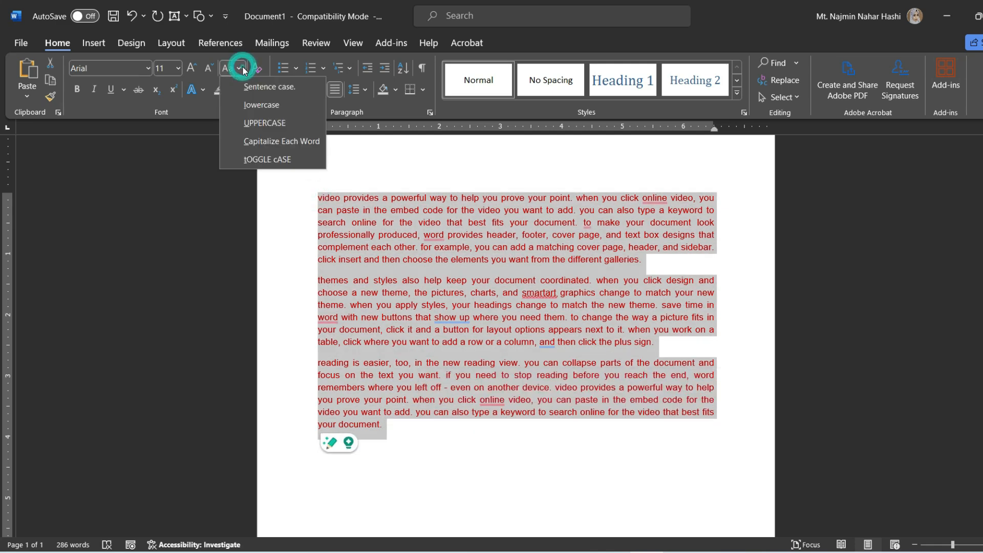
{"action": "left_click", "coordinate": [253, 122]}
{"action": "left_click", "coordinate": [698, 374]}
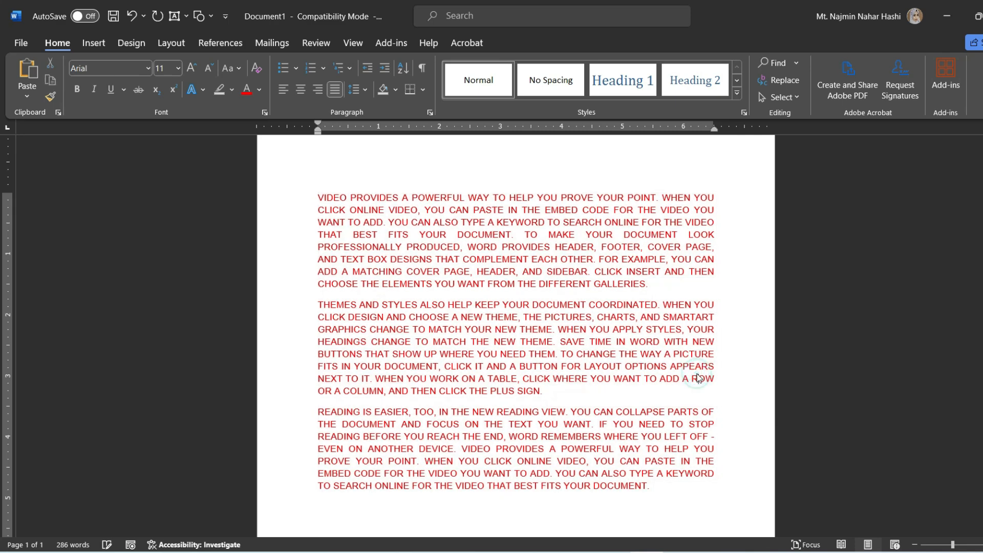
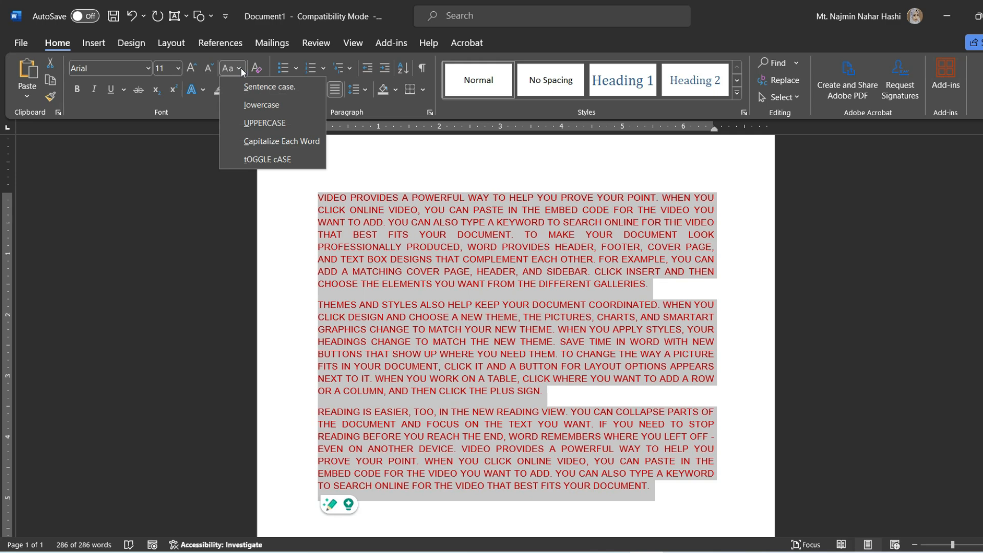
Step: Apply Capitalize Each Word to the whole text, followed by tOGGLE cASE
{"action": "left_click", "coordinate": [272, 141]}
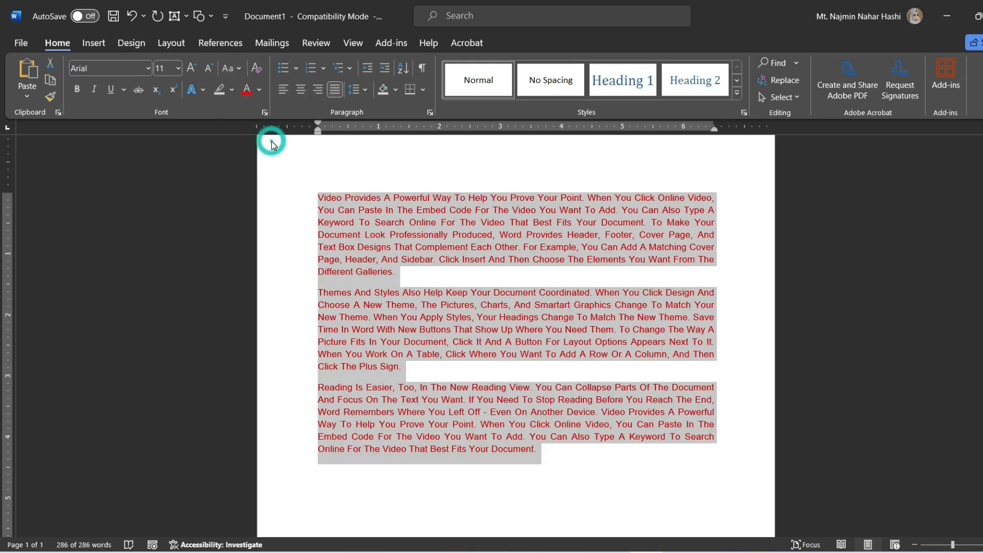
{"action": "left_click", "coordinate": [671, 505]}
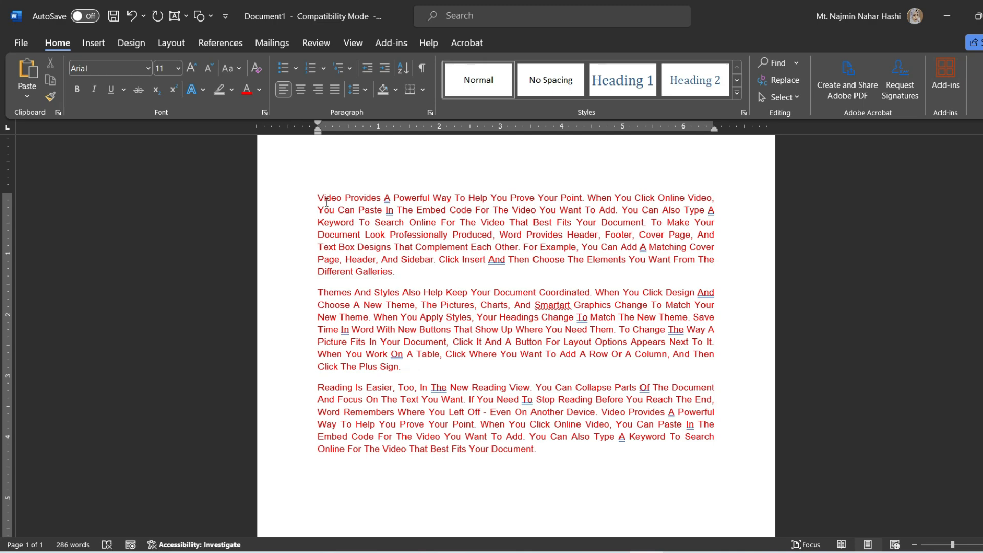
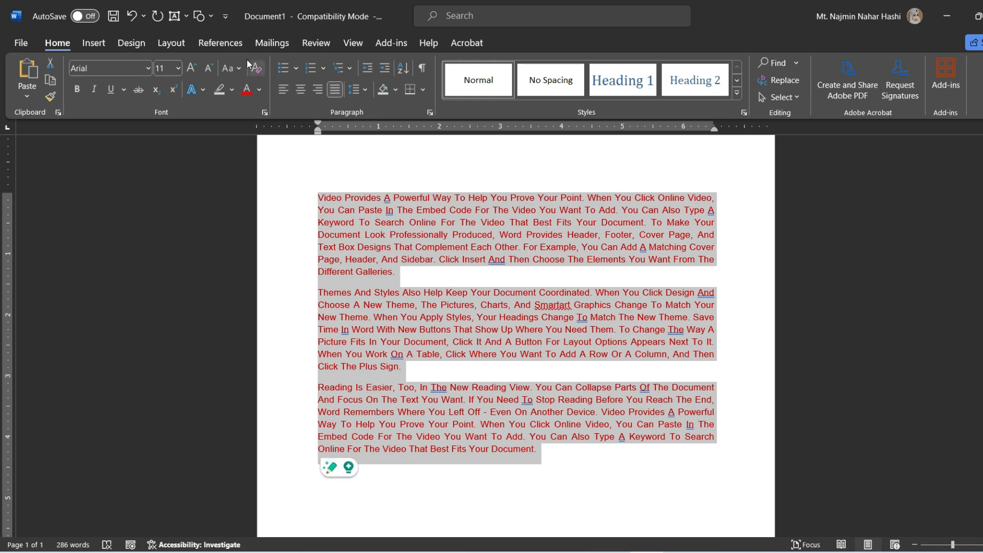
{"action": "left_click", "coordinate": [231, 68]}
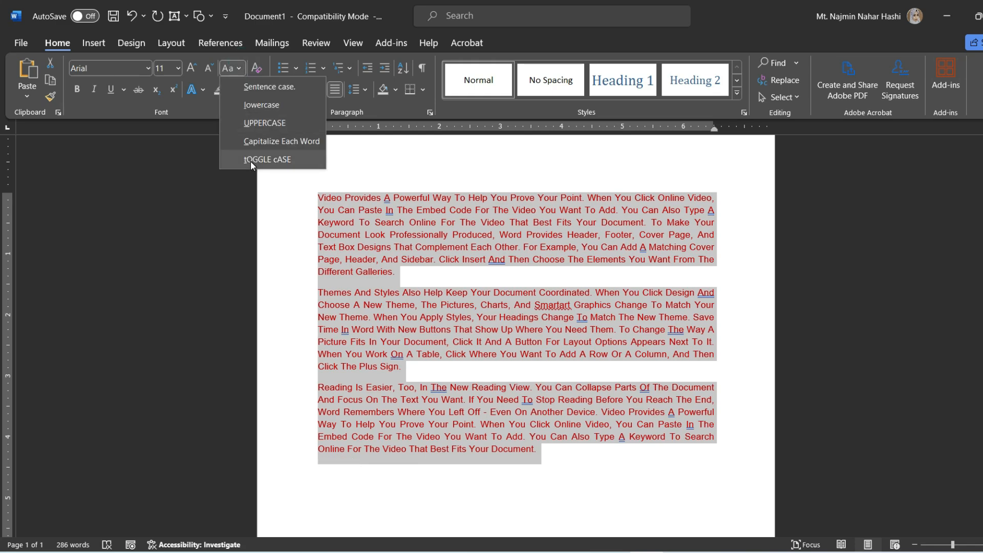
{"action": "left_click", "coordinate": [266, 159]}
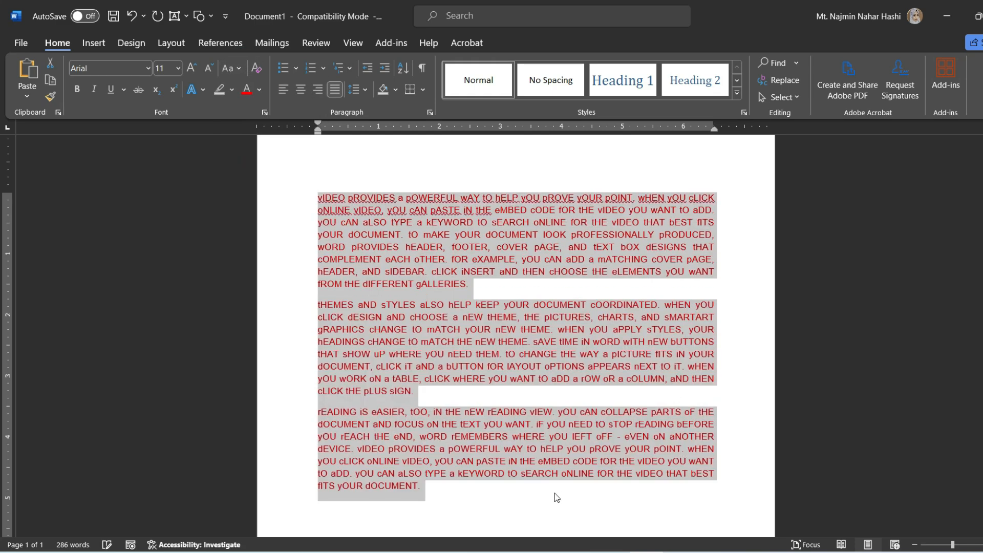
{"action": "left_click", "coordinate": [537, 494]}
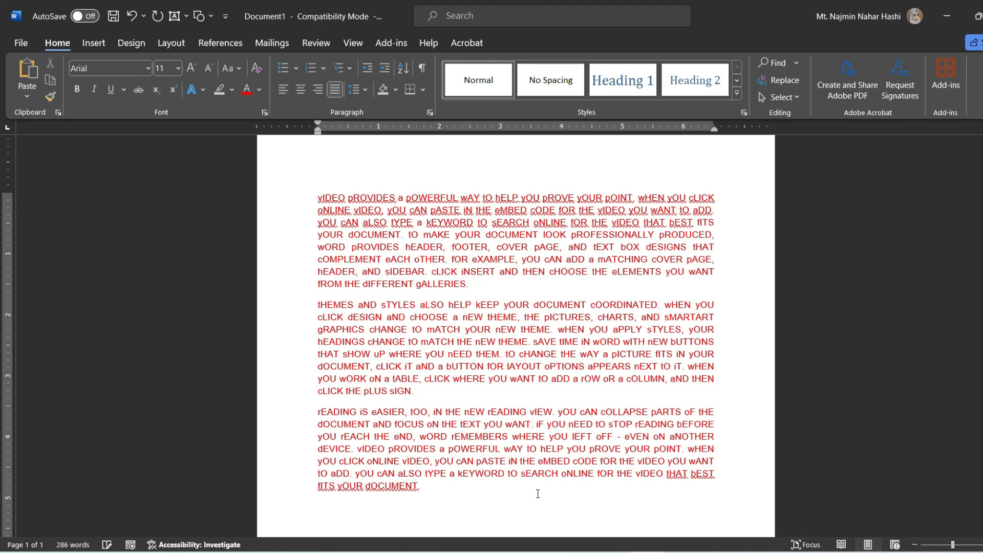
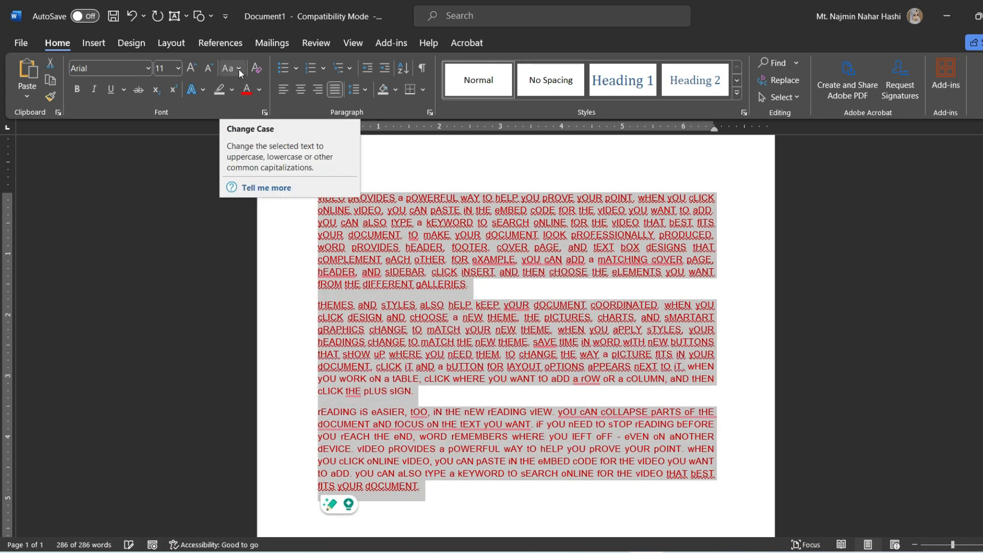
Step: Change the case of all three paragraphs to Sentence case
{"action": "left_click", "coordinate": [239, 69]}
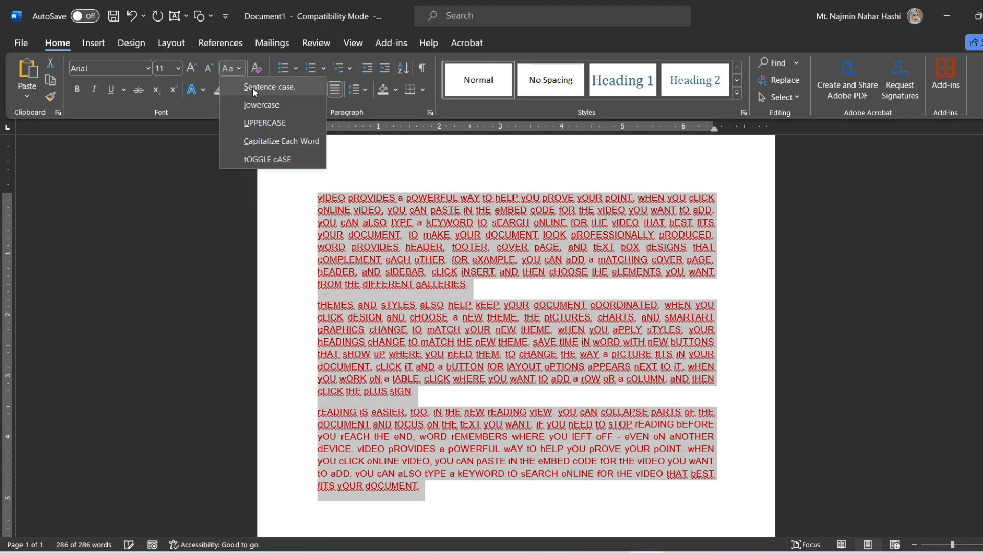
{"action": "left_click", "coordinate": [253, 87]}
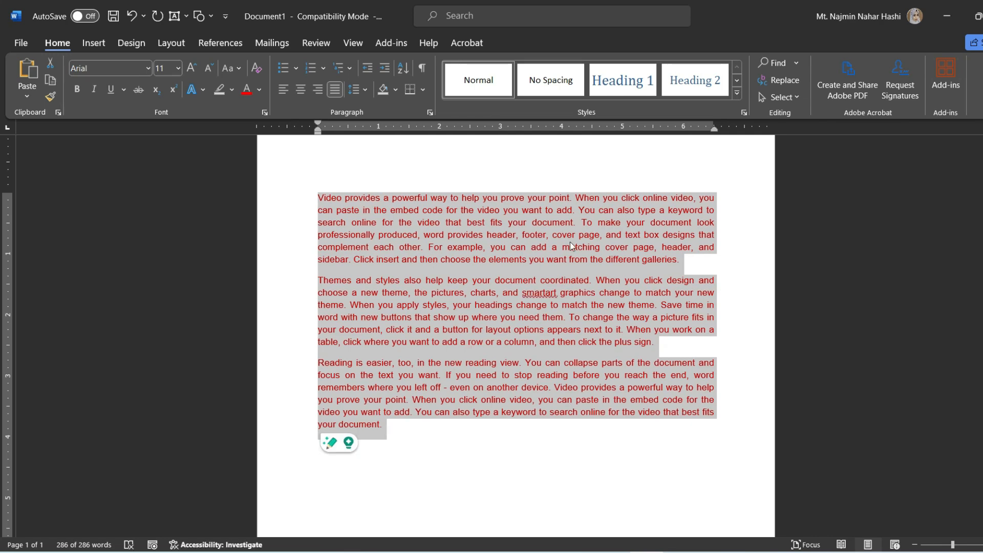
Step: Make the text of all three paragraphs bold, italic and underlined
{"action": "left_click", "coordinate": [78, 93]}
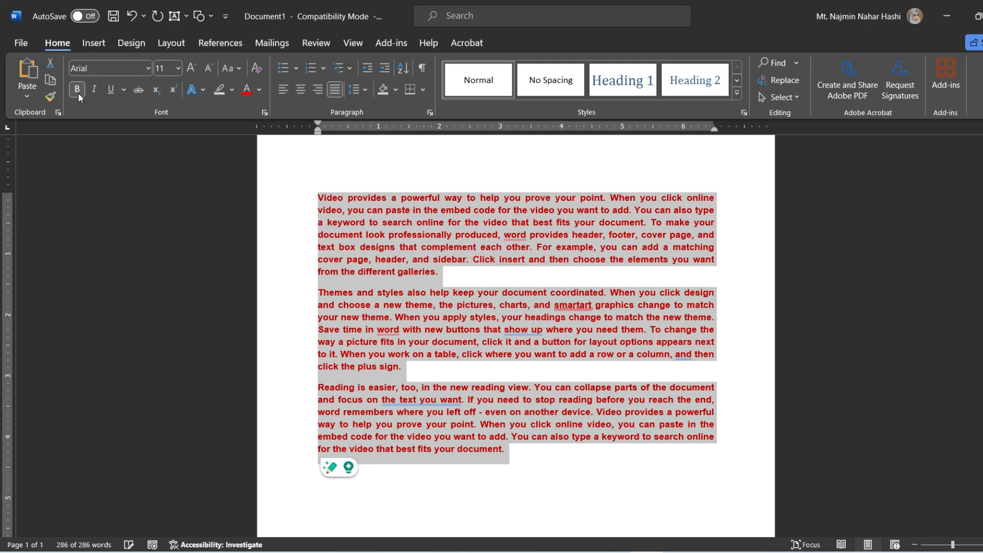
{"action": "left_click", "coordinate": [94, 93]}
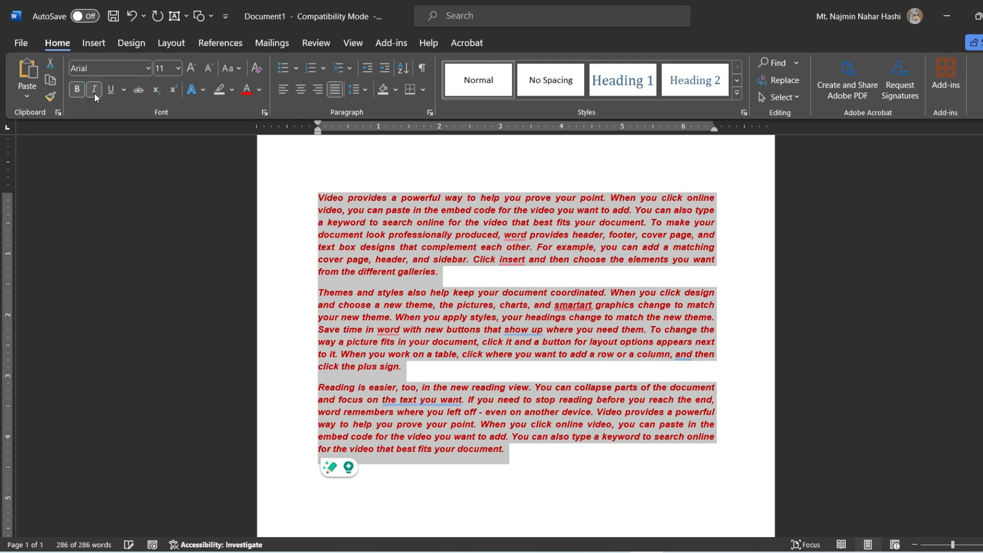
{"action": "left_click", "coordinate": [112, 91]}
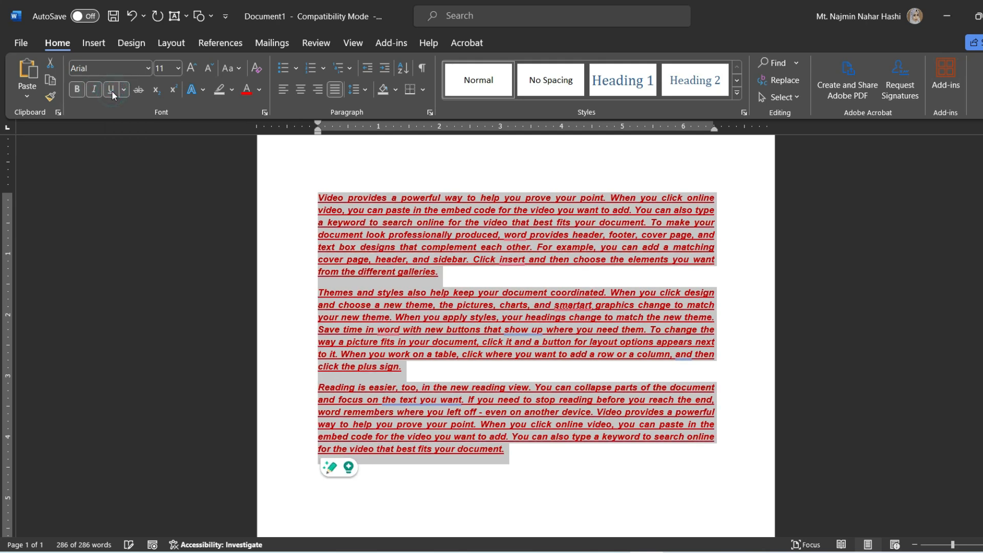
Step: Browse the available fonts and set the font of all three paragraphs to Cambria (Headings)
{"action": "left_click", "coordinate": [147, 67]}
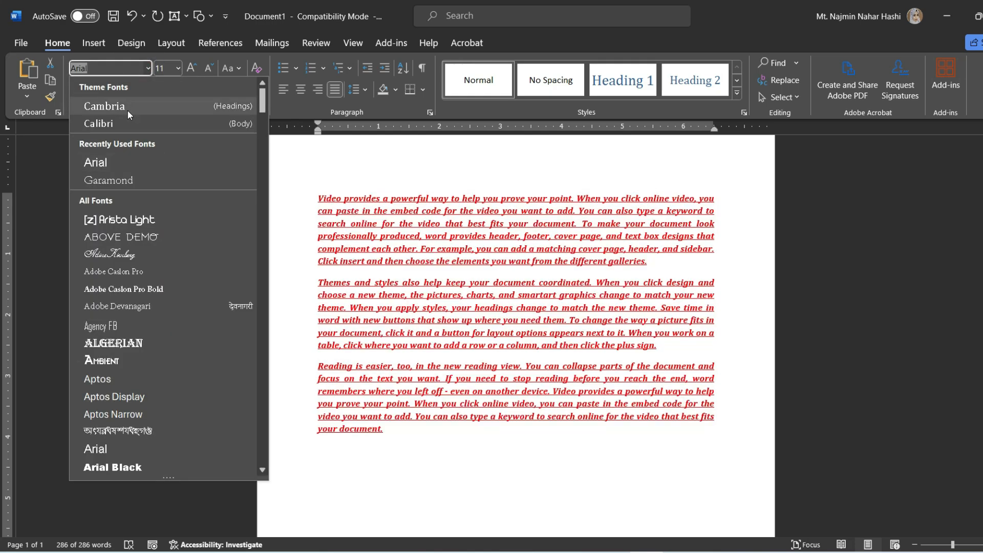
{"action": "left_click", "coordinate": [116, 163]}
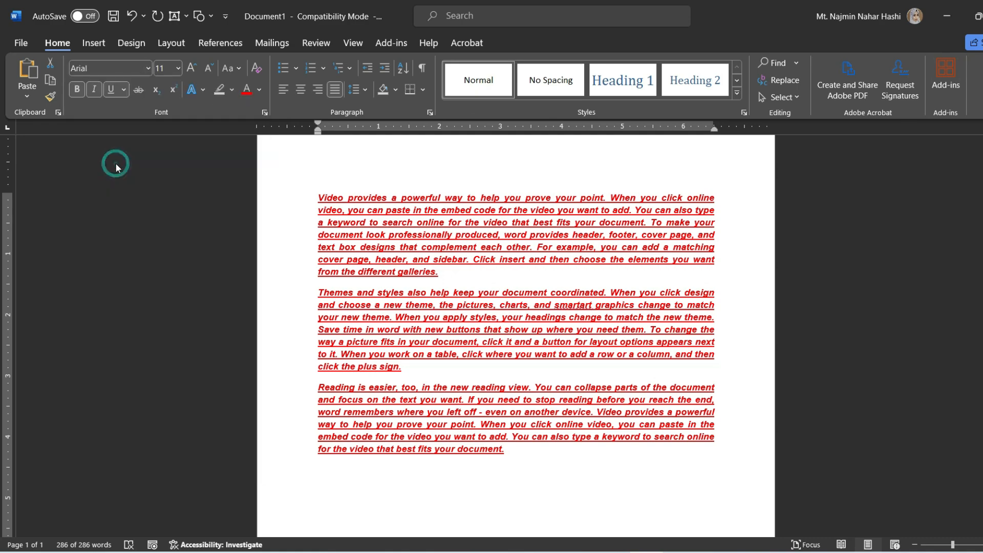
{"action": "left_click", "coordinate": [147, 73]}
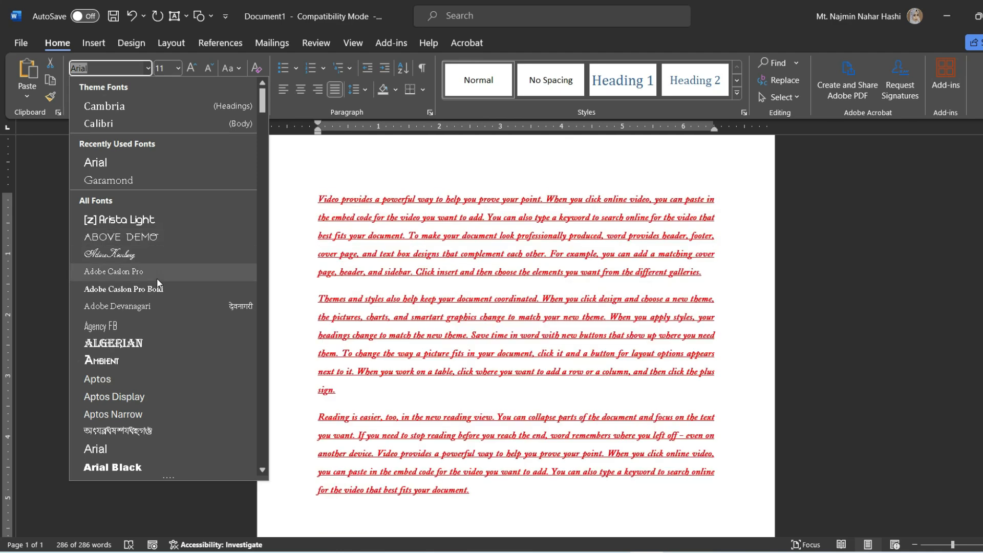
{"action": "scroll", "coordinate": [157, 278], "scroll_direction": "down", "scroll_amount": 1}
{"action": "scroll", "coordinate": [156, 278], "scroll_direction": "up", "scroll_amount": 1}
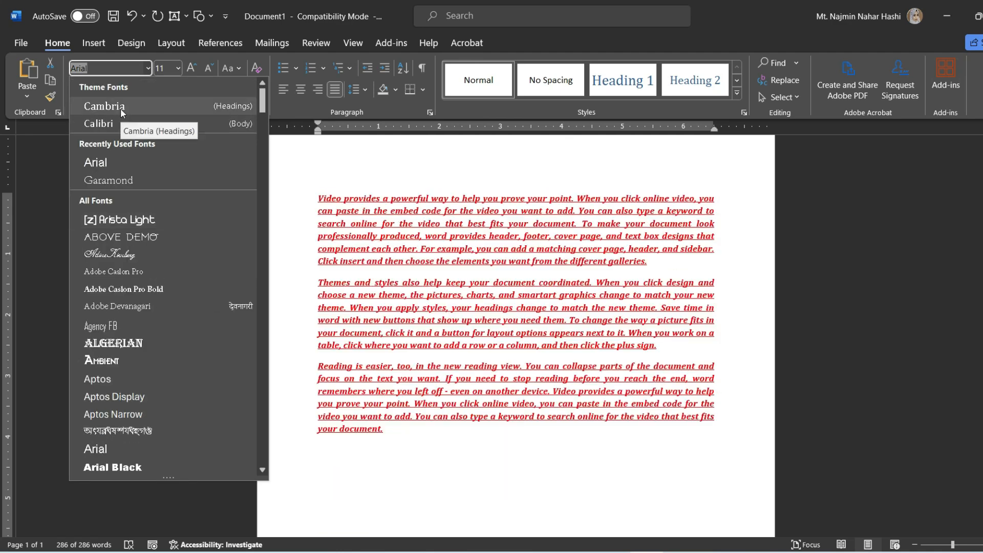
{"action": "left_click", "coordinate": [120, 108]}
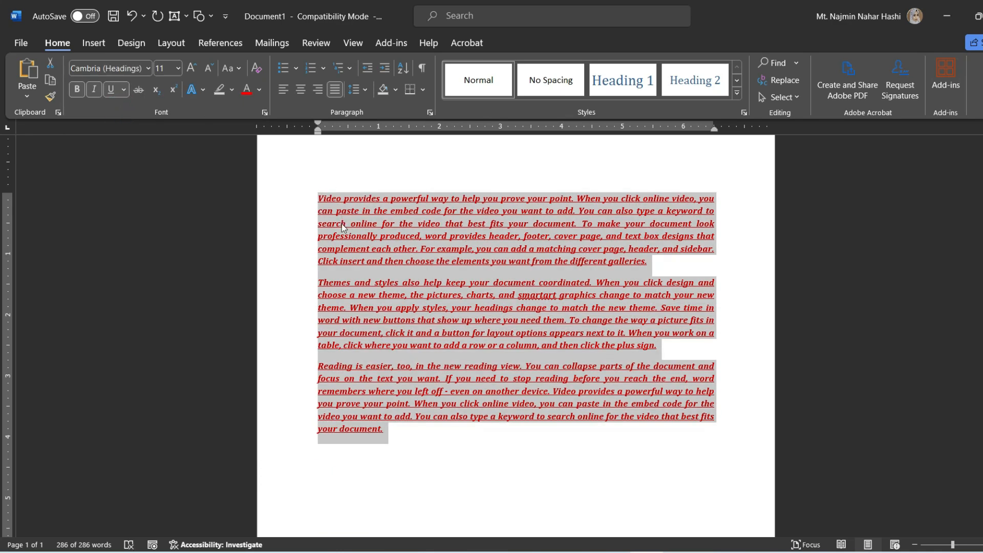
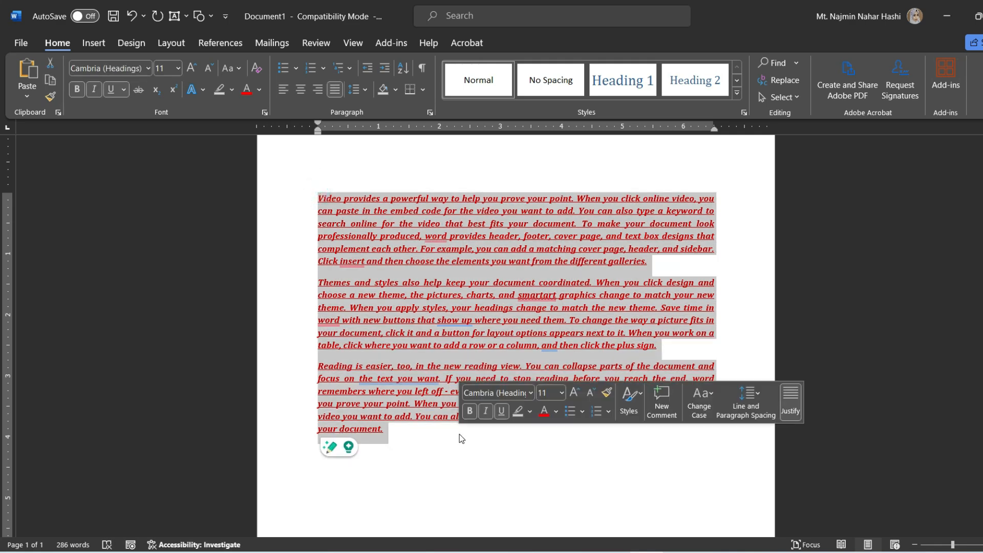
Step: Clear all formatting from the three paragraphs and deselect the text
{"action": "left_click", "coordinate": [256, 67]}
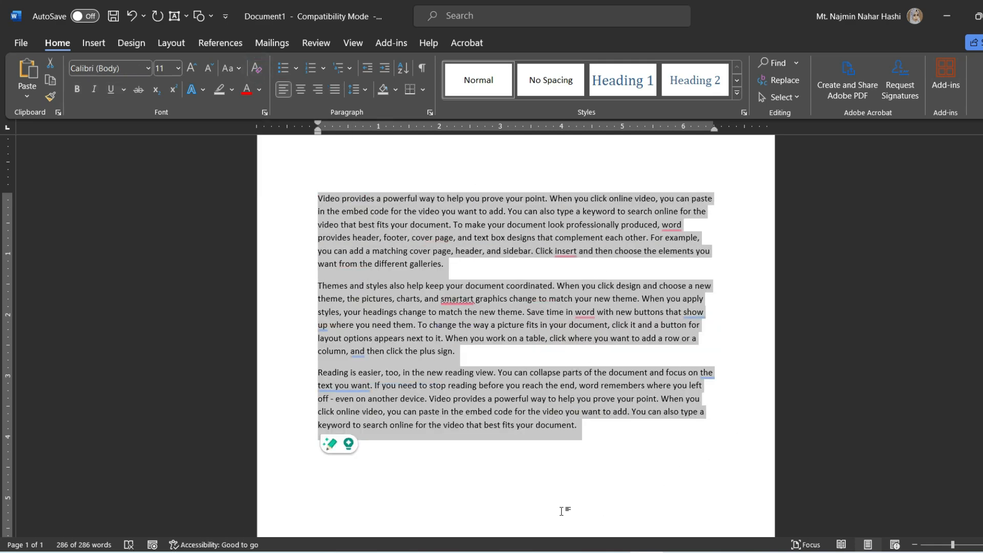
{"action": "left_click", "coordinate": [539, 509]}
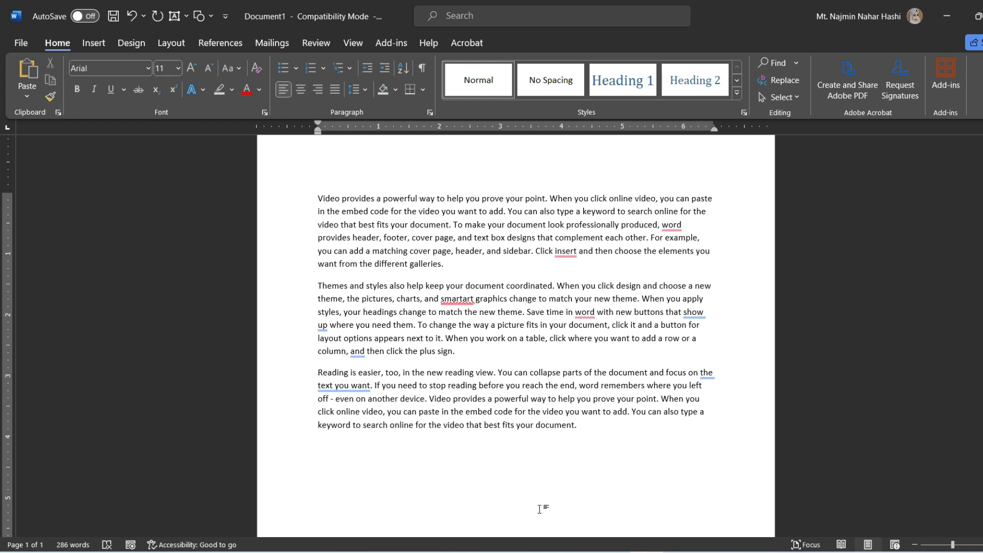